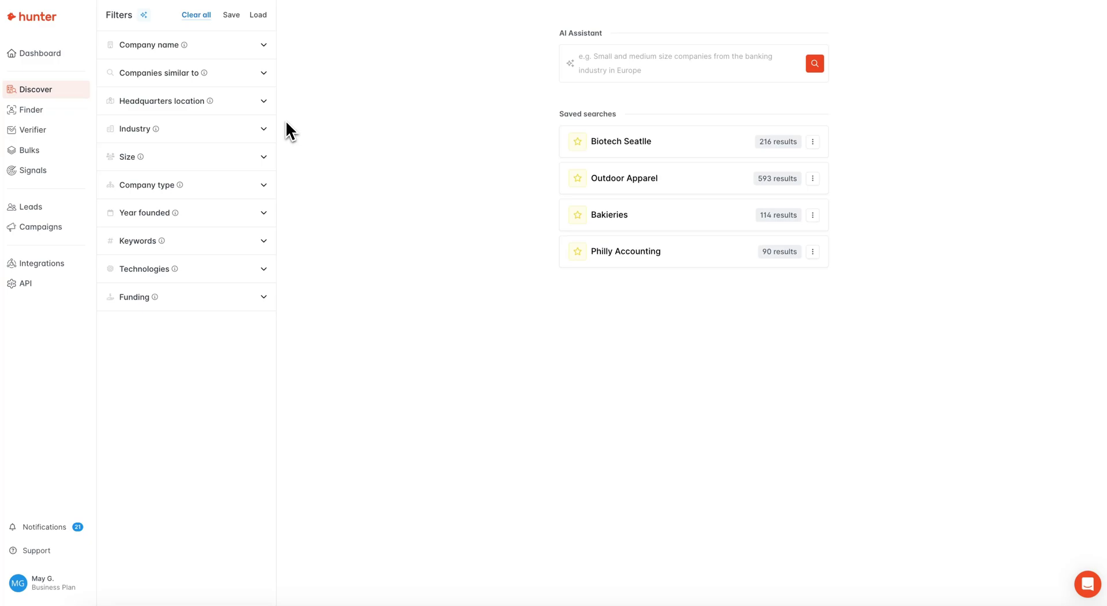
- Filter the company search to United States headquarters
click(243, 101)
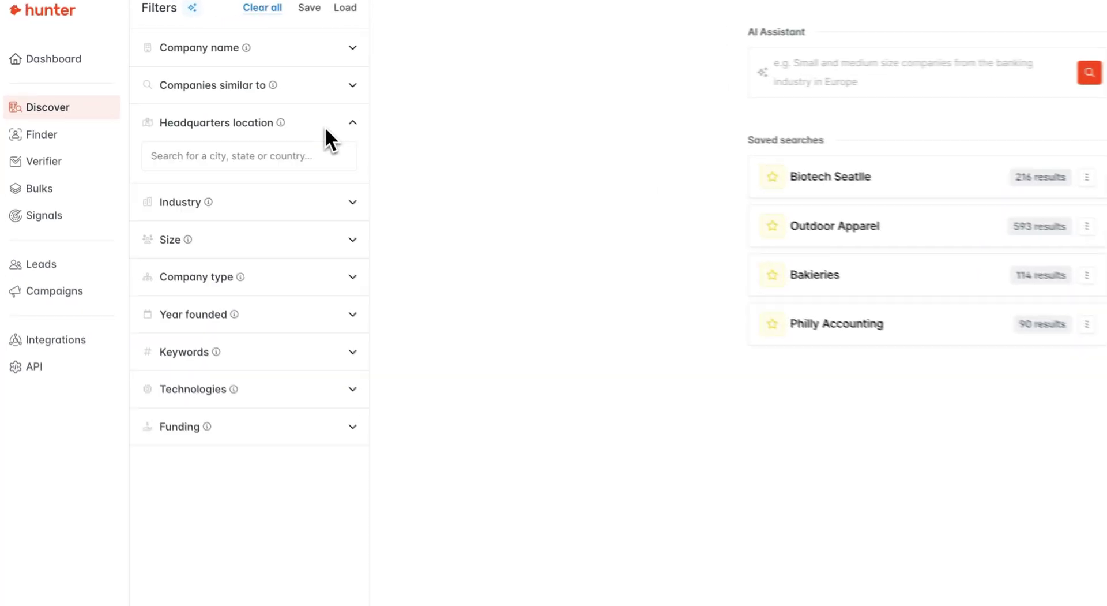
click(302, 162)
text(U)
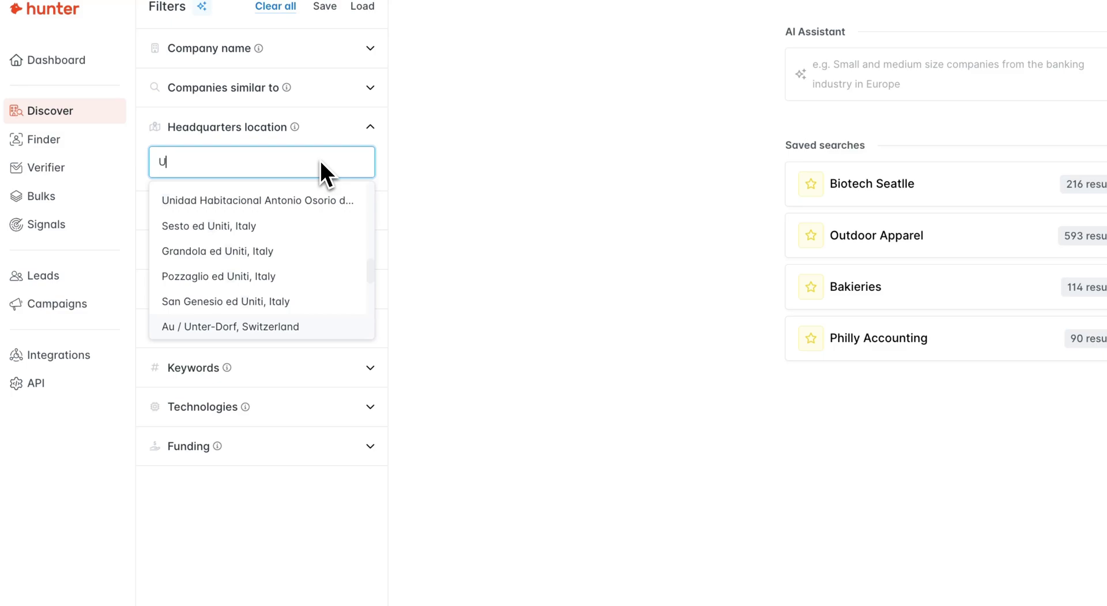
text(nited)
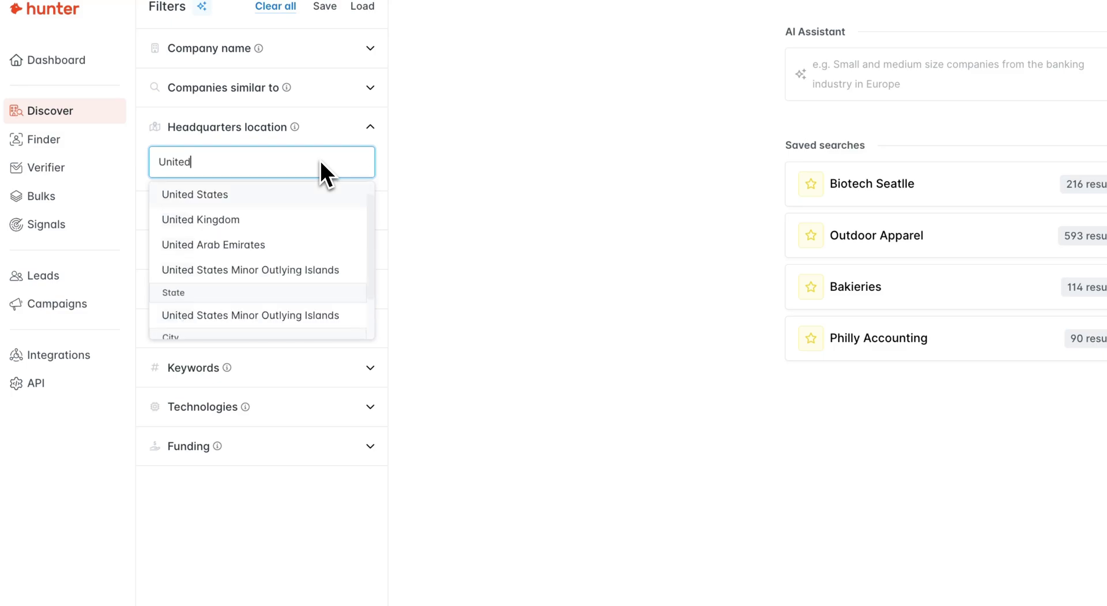
click(311, 193)
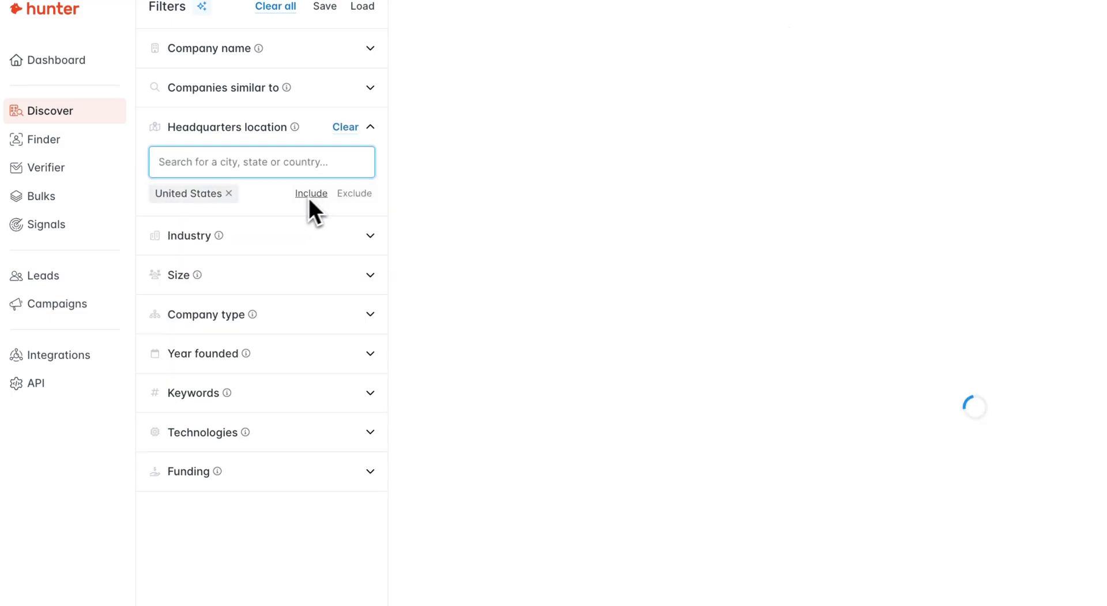
- Add the Dentists industry filter, narrowing results to 1,216 companies
click(263, 236)
click(264, 268)
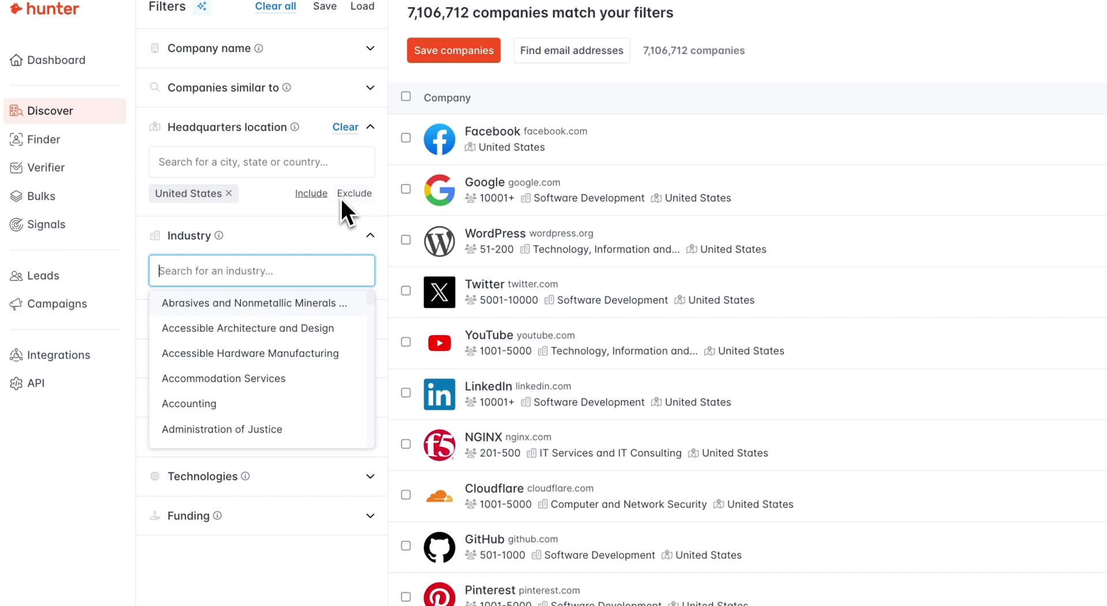
text(Dent)
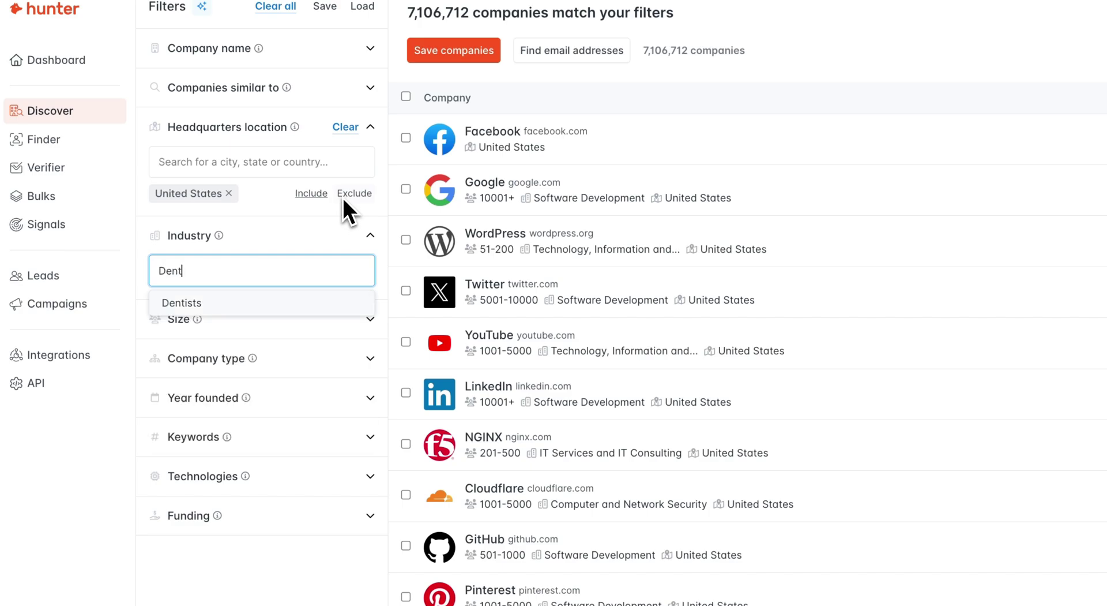
click(330, 306)
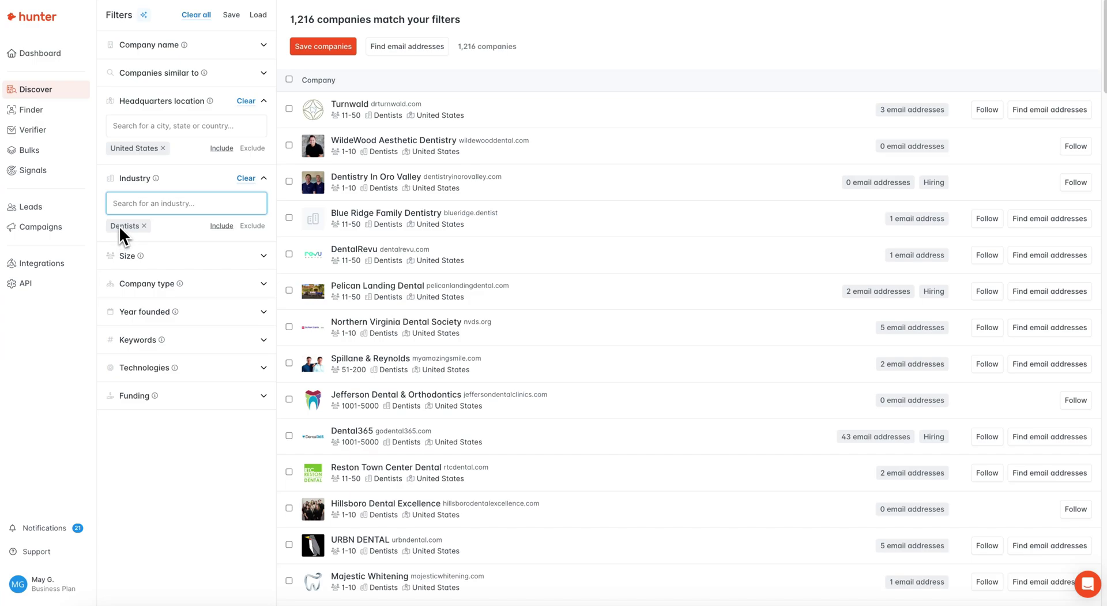
- Add the Hospitals and Health Care and Medical Practices industries to the filter
click(136, 203)
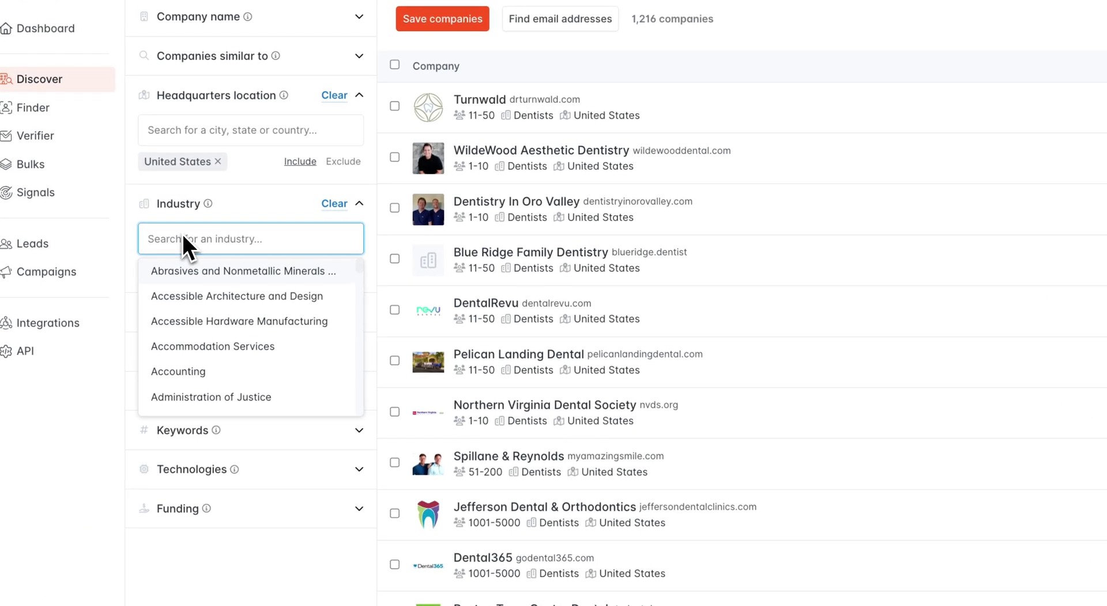
text(heal)
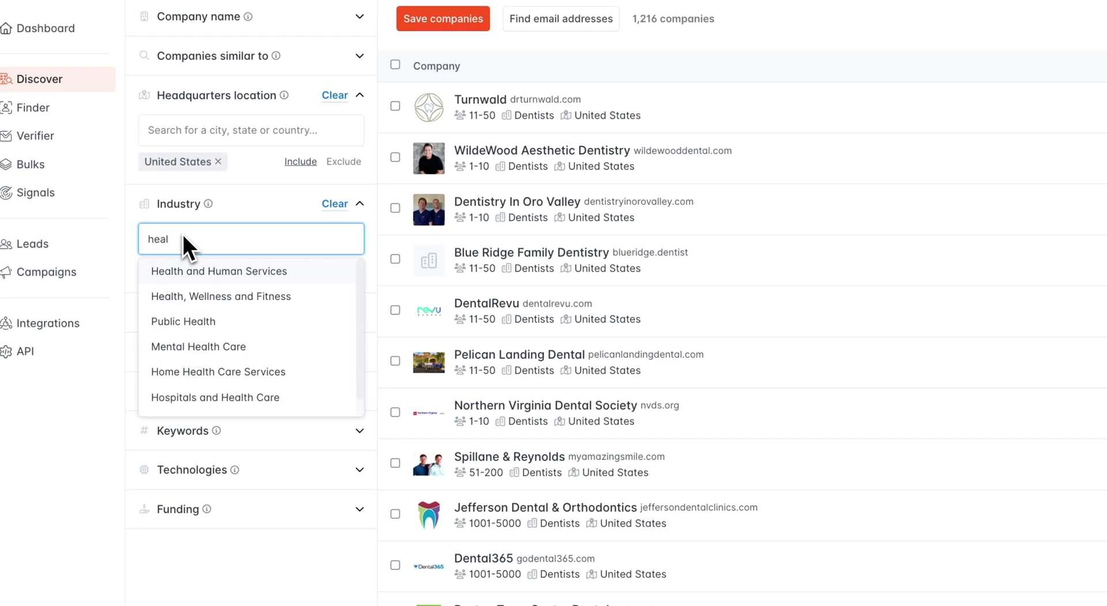
click(228, 397)
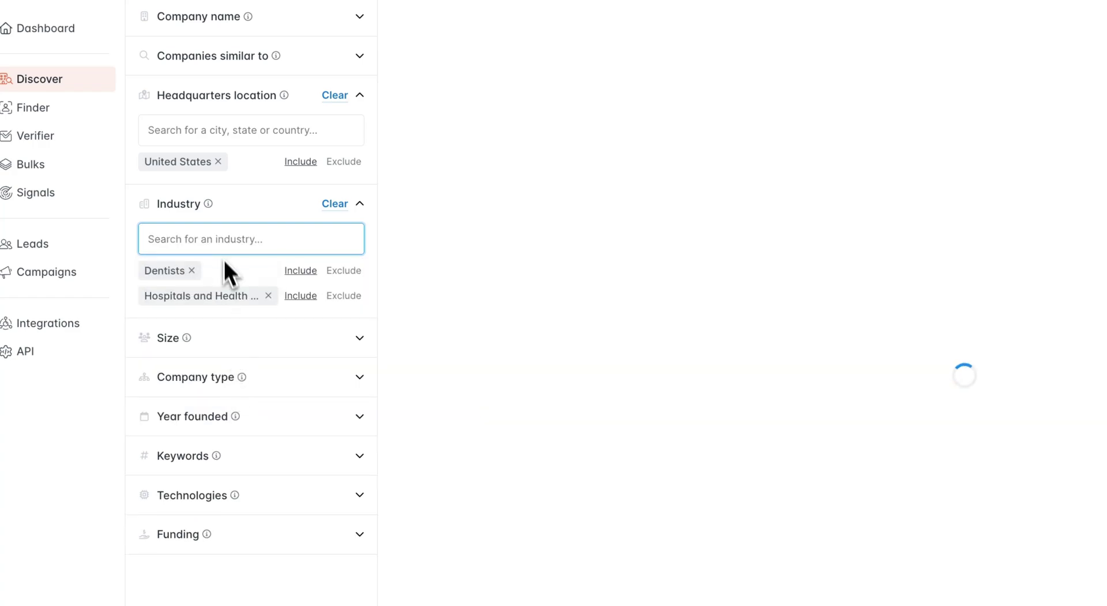
click(215, 235)
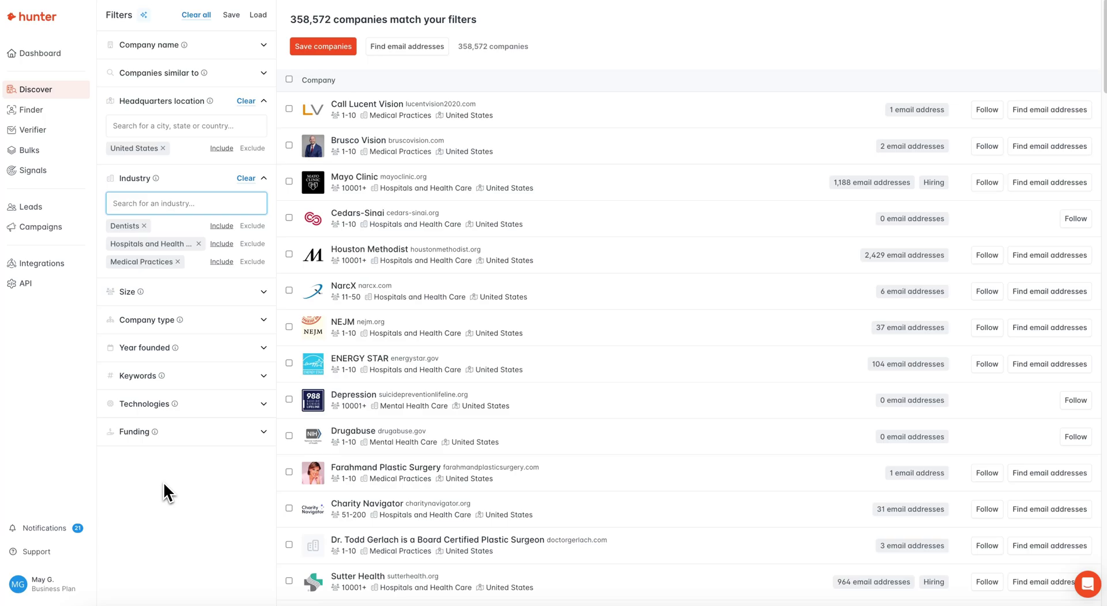
- Add the keywords 'dentist' and 'dental care', narrowing results to 7,832 companies
click(173, 375)
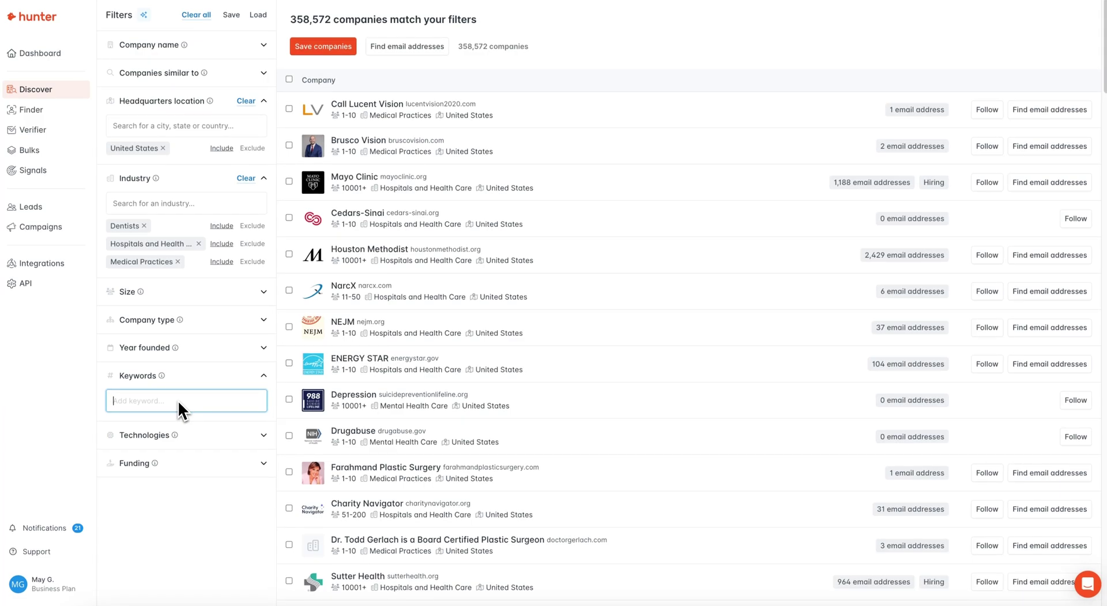
text(dent)
text(ist)
key(Return)
text(de)
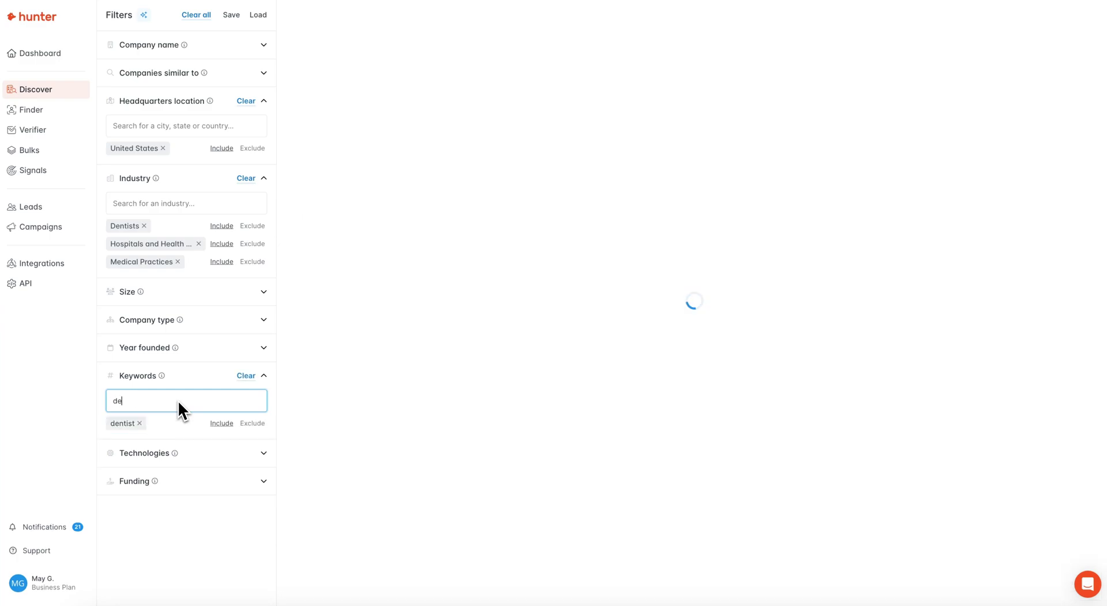
text(ntal care)
key(Return)
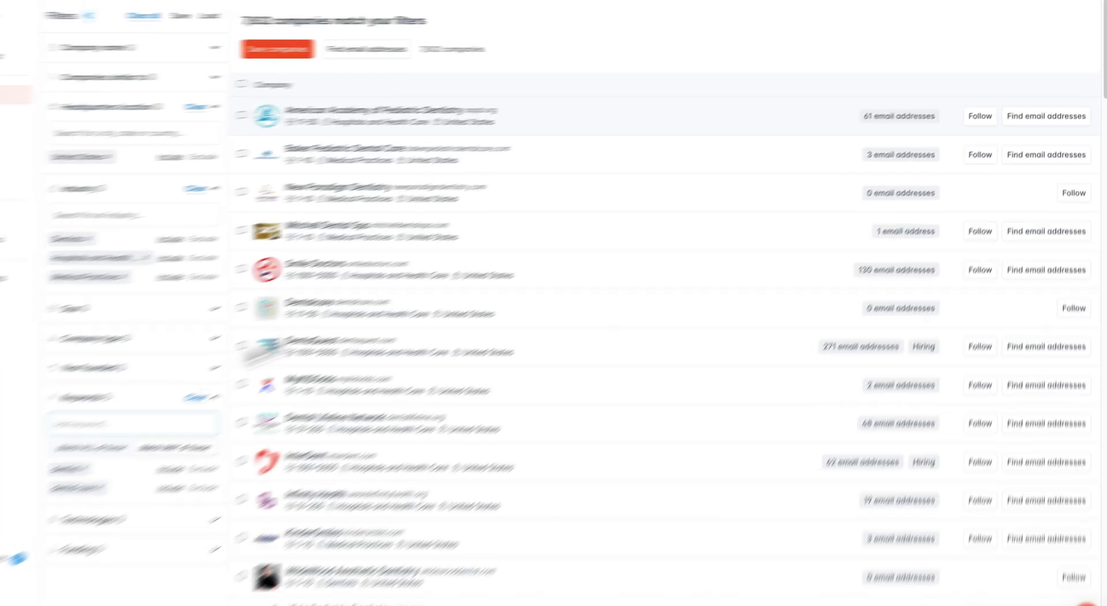
- Open the American Academy of Pediatric Dentistry details to view its emails and keywords
click(663, 110)
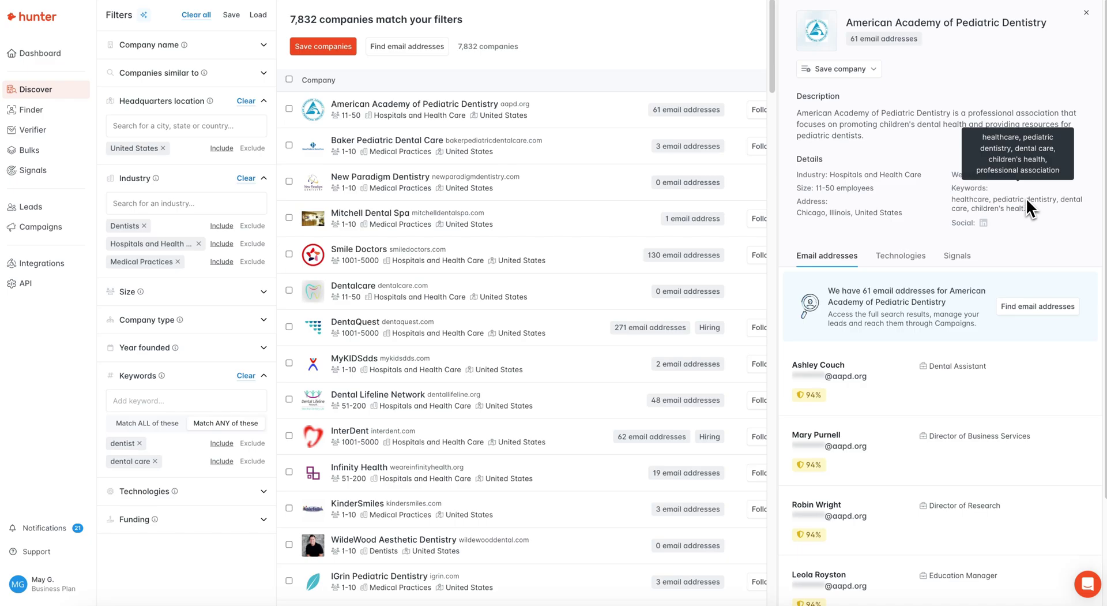
- Add keywords dentists, oral care, oral health, dental health and dental, reaching 14,767 companies
click(132, 401)
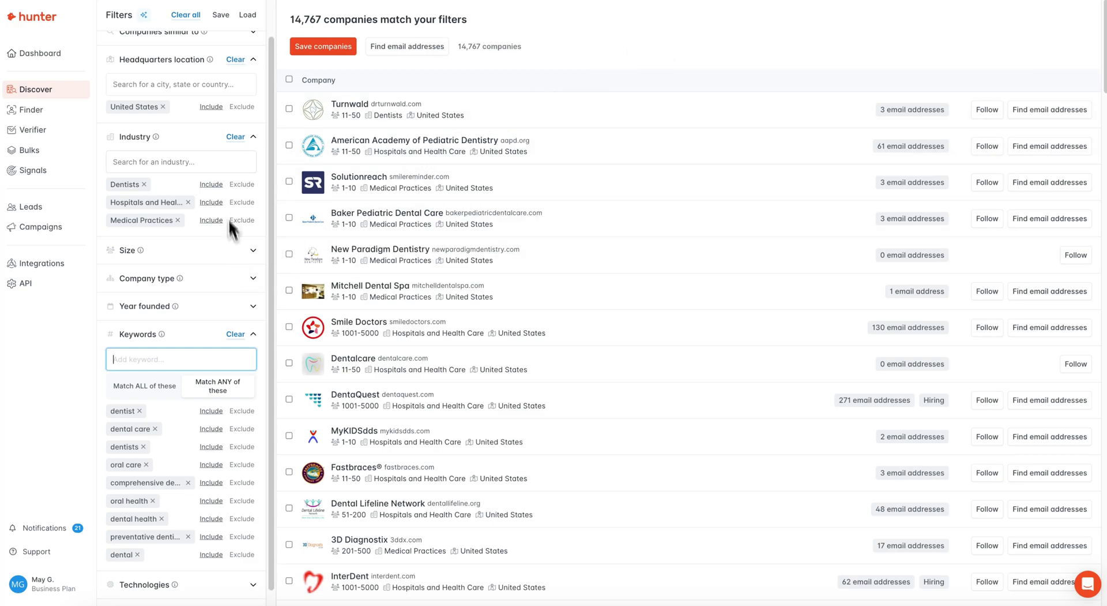
- Scroll up to the top of the Filters panel to reach Save
scroll(198, 275, up, 1)
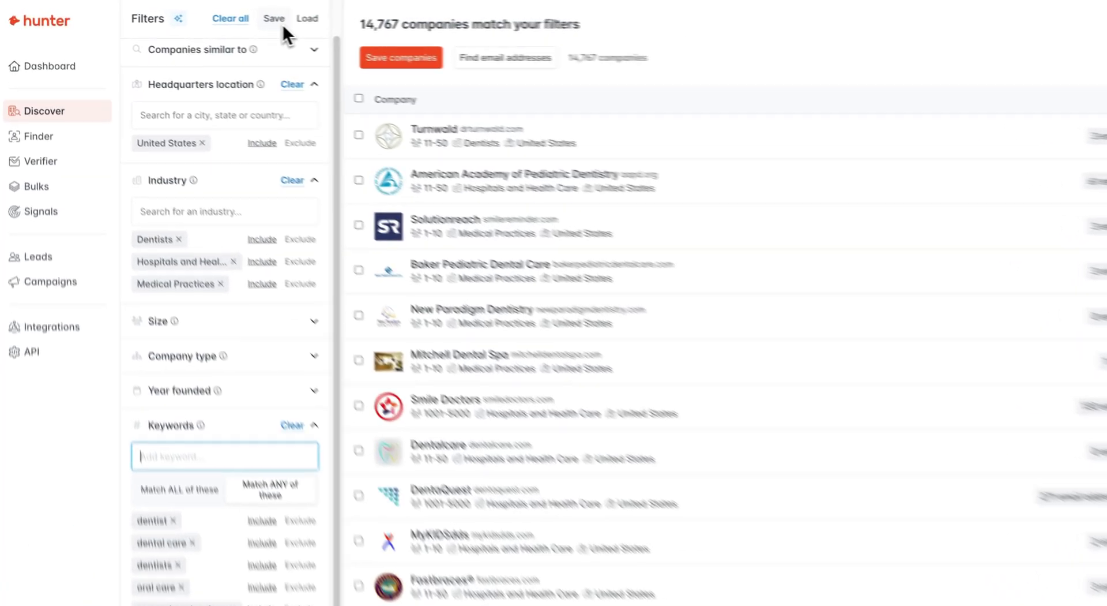
- Save the search under the name 'Dentists' and open the support chat
click(281, 22)
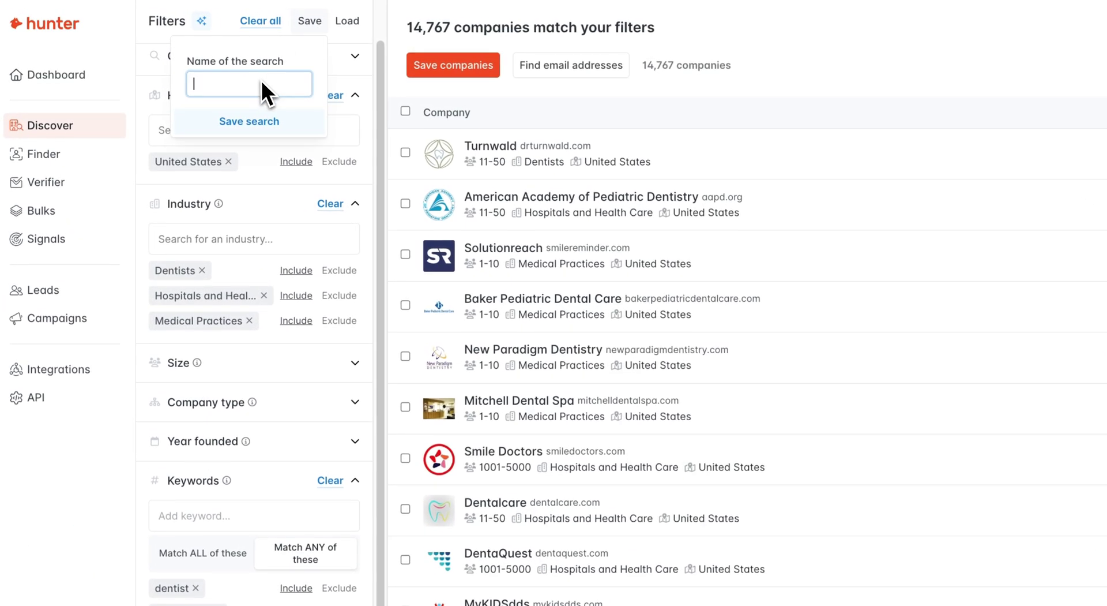
text(Dentists)
key(Return)
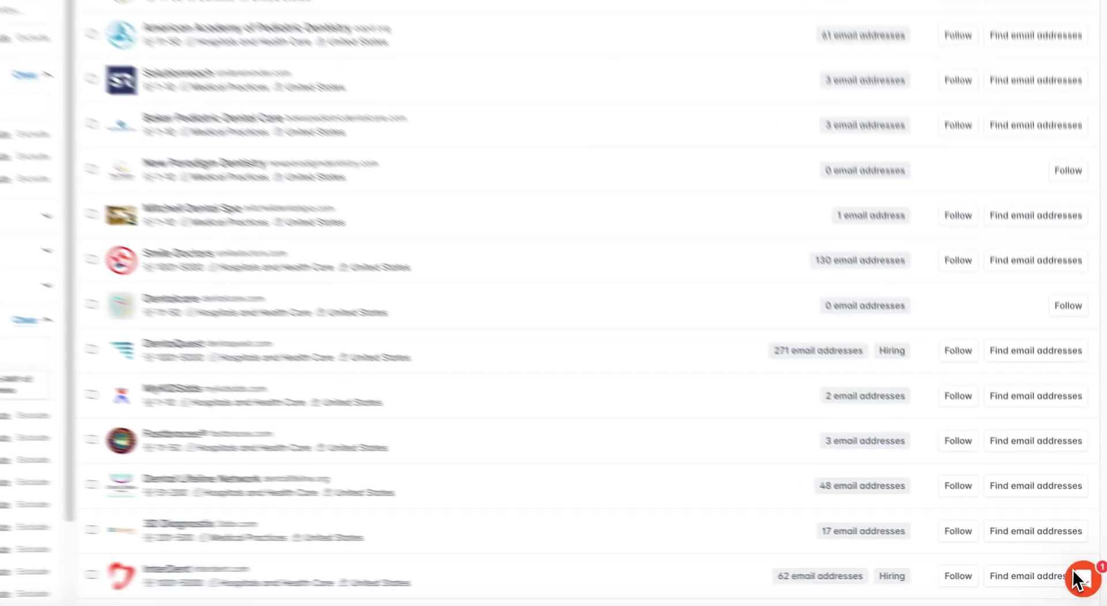
click(1076, 575)
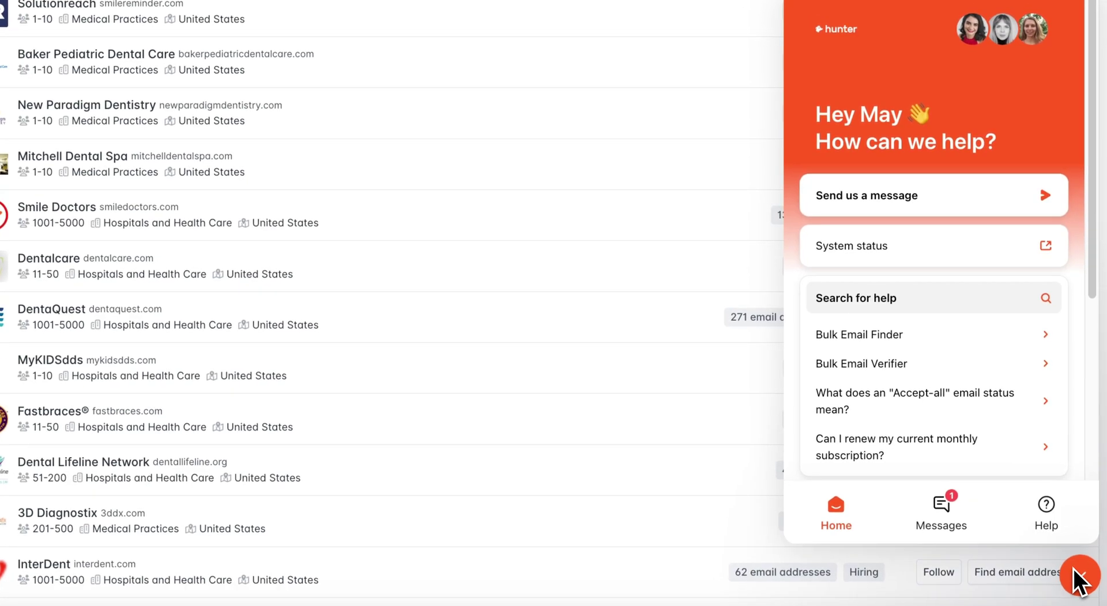